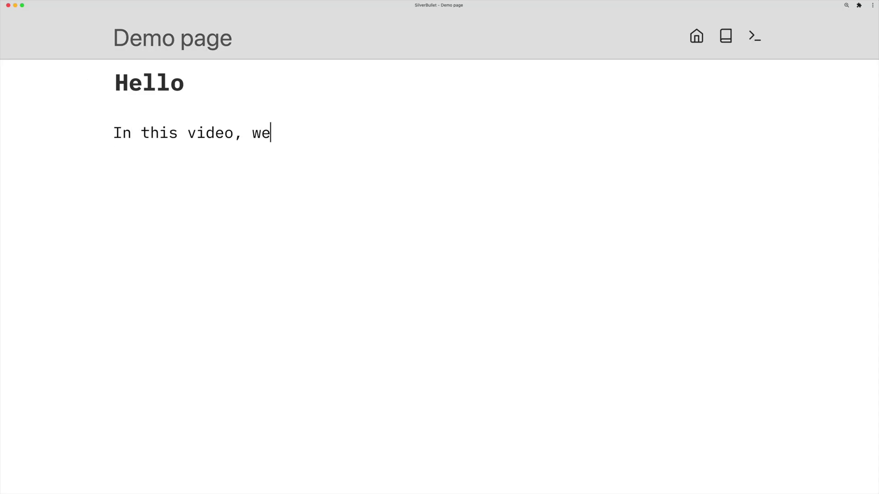
- Type 'In this video, we are going to host a writing tool!!' under Hello and scroll to the Features list
text(ost a writing tool!!)
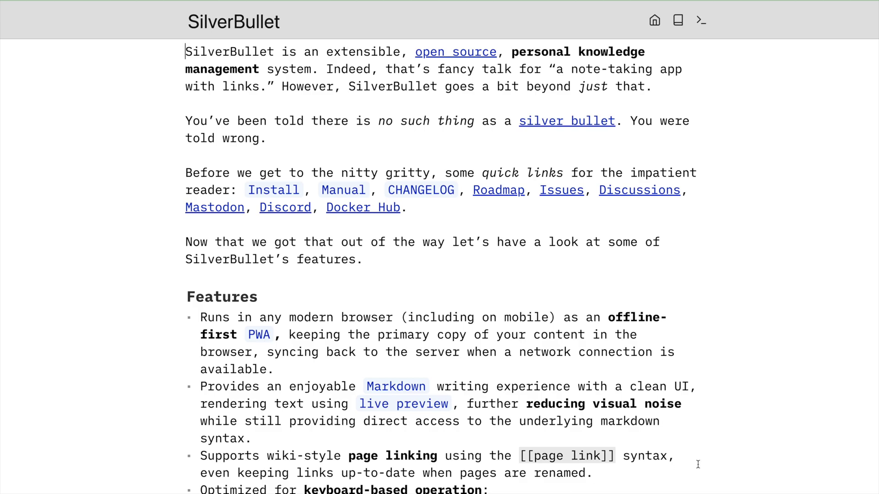
scroll(797, 447, down, 1)
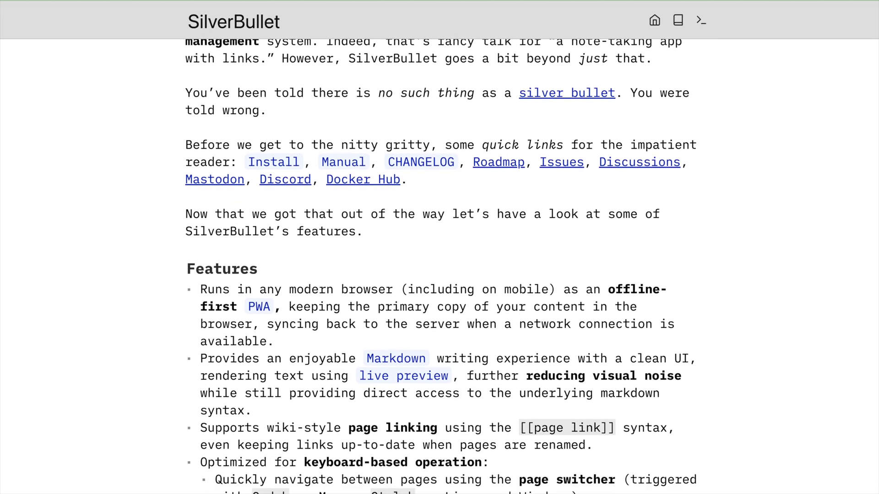
scroll(439, 267, down, 3)
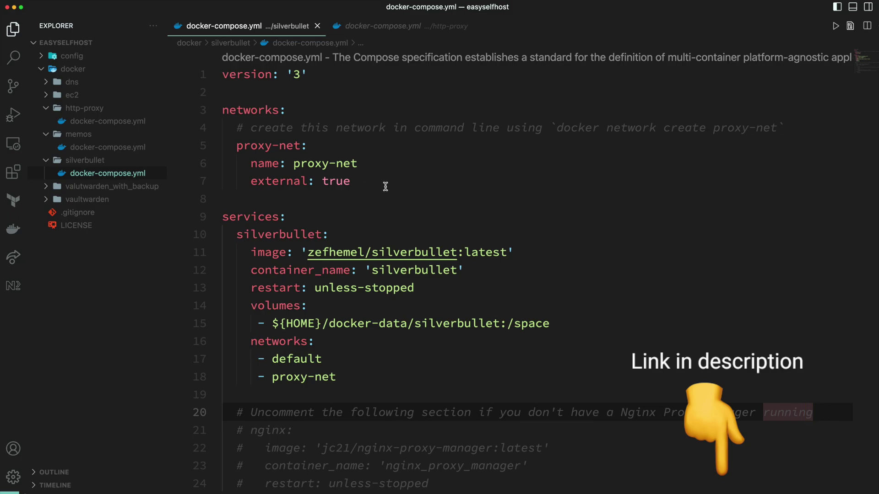
- Highlight the proxy-net networks block, image version, data volume path and commented-out nginx section in the silverbullet compose file
drag(375, 186, 204, 119)
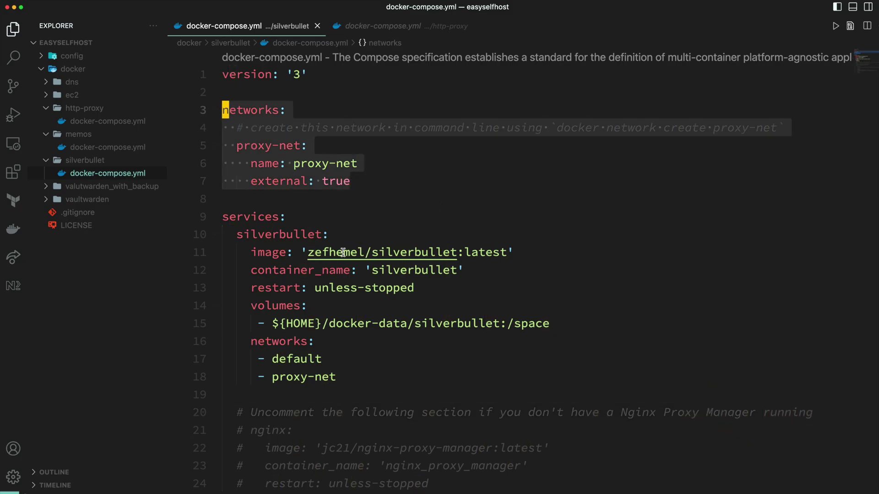
click(503, 252)
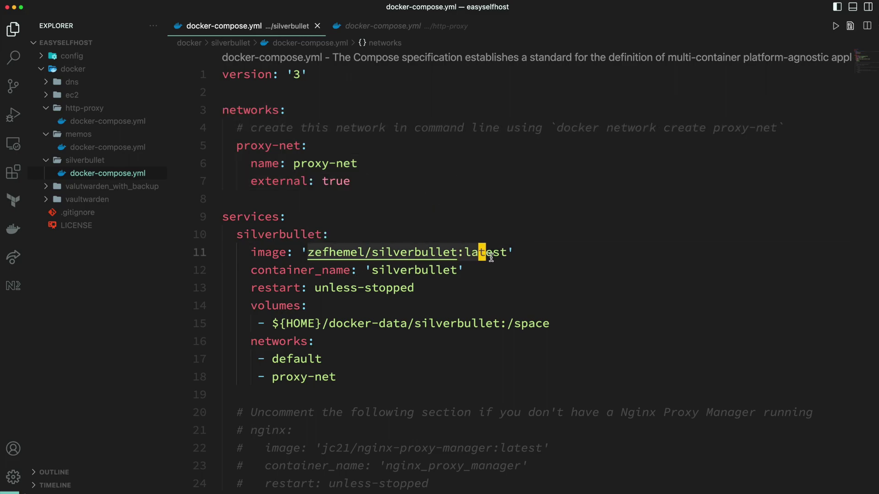
drag(272, 324, 589, 324)
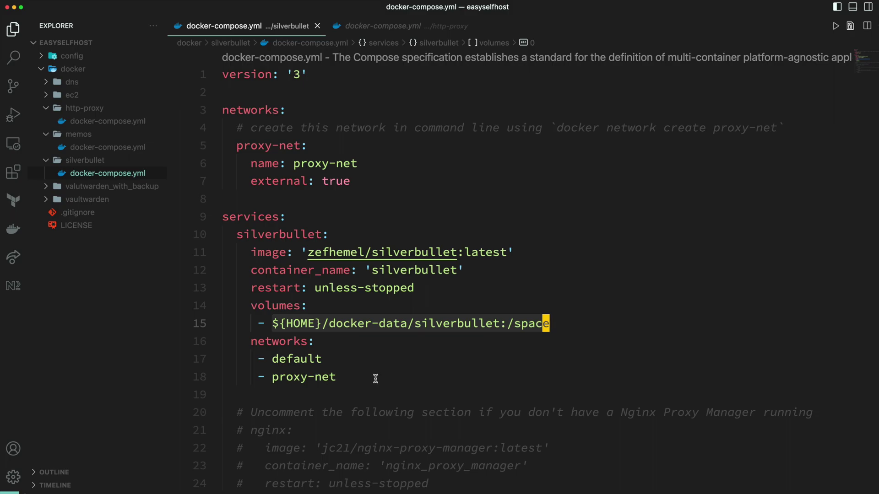
scroll(375, 380, down, 5)
scroll(376, 378, up, 1)
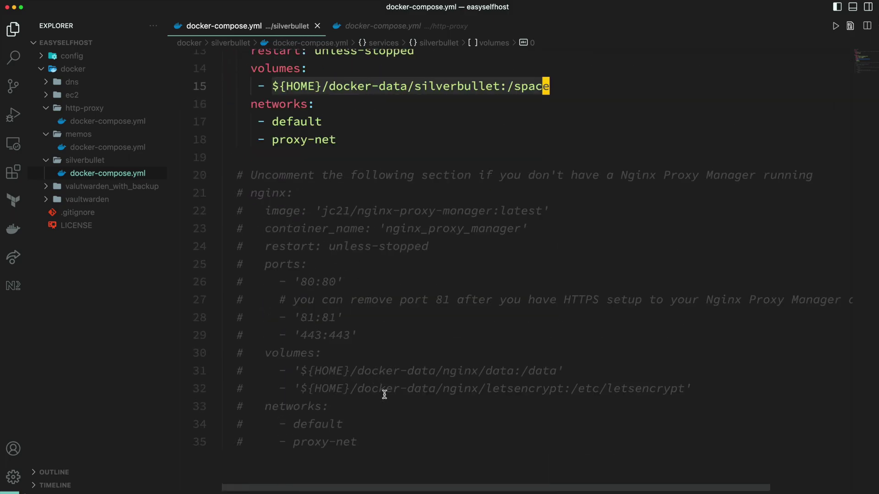
drag(397, 444, 215, 182)
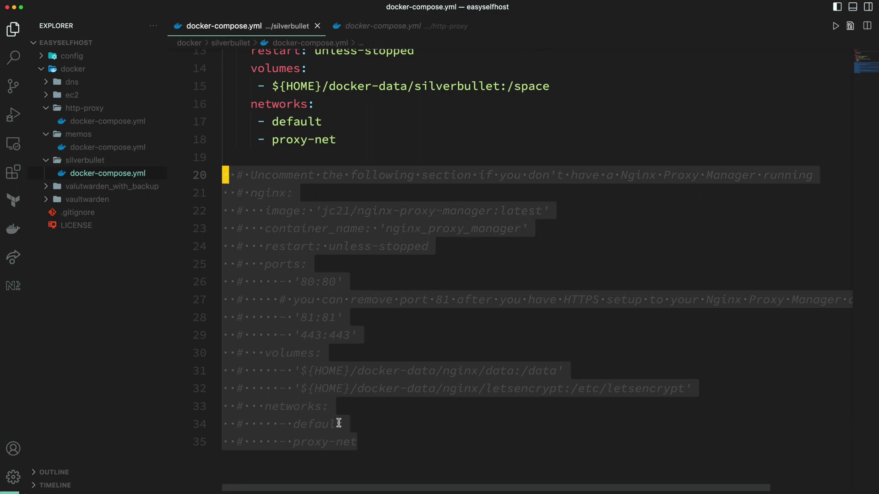
click(358, 442)
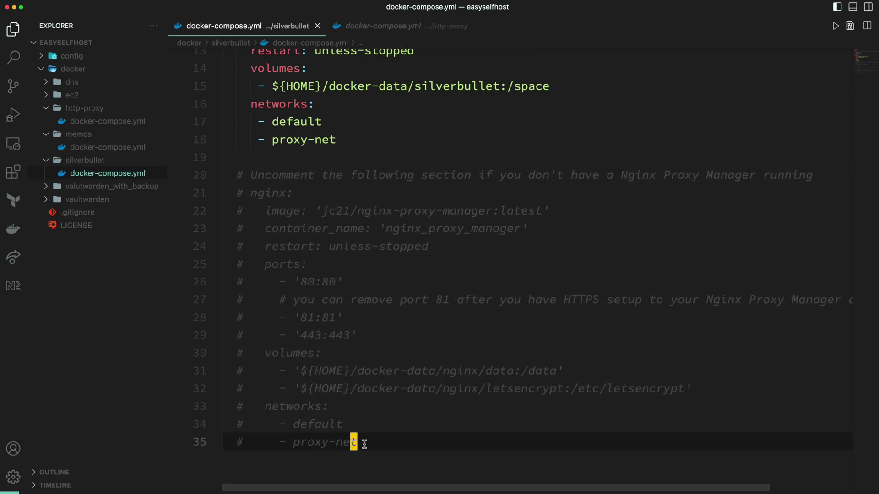
- Open http-proxy/docker-compose.yml for Nginx Proxy Manager from the Explorer
click(106, 124)
scroll(435, 196, down, 3)
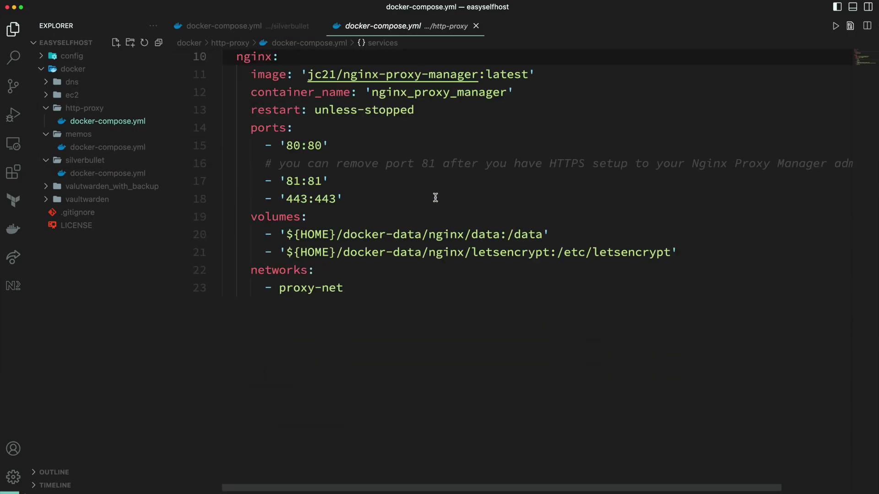
scroll(436, 197, up, 3)
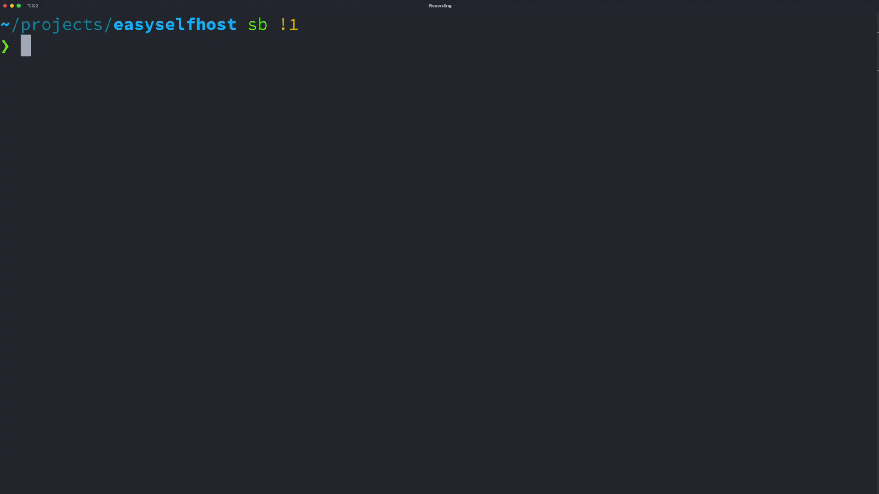
- SSH into the Raspberry Pi and create the $HOME/docker-data/silverbullet folder
text(ssh pi)
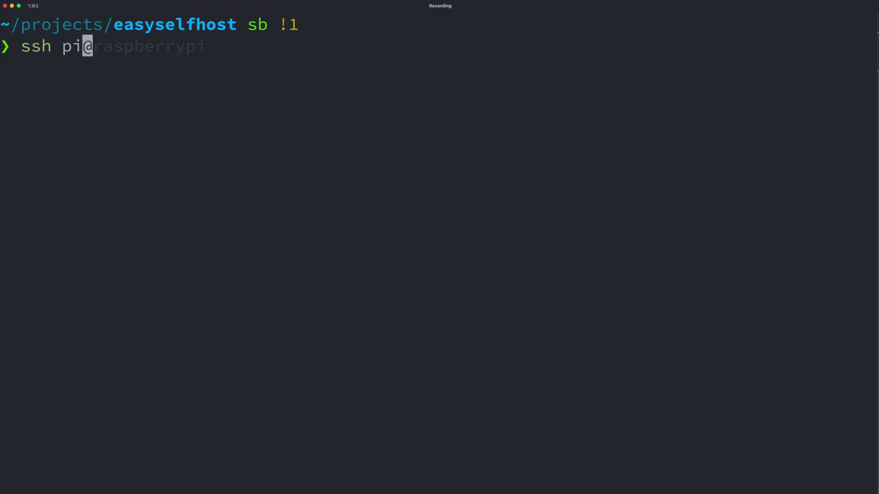
key(Right)
key(Return)
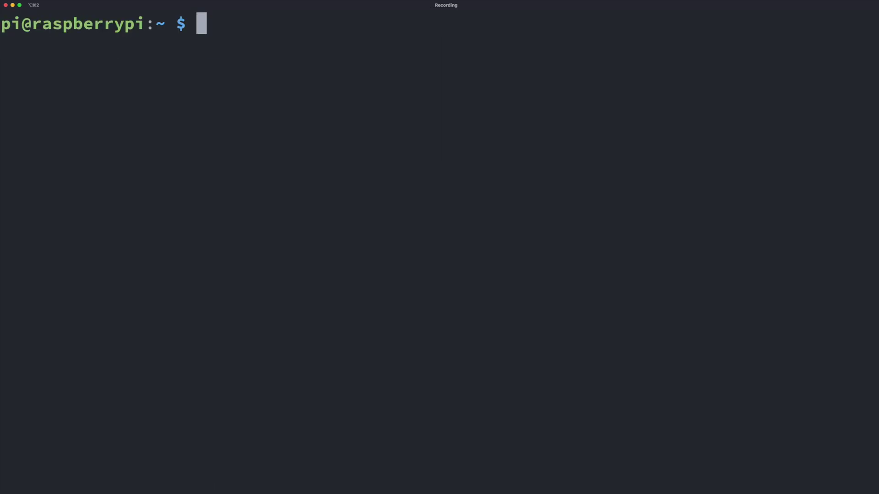
text(mkdir )
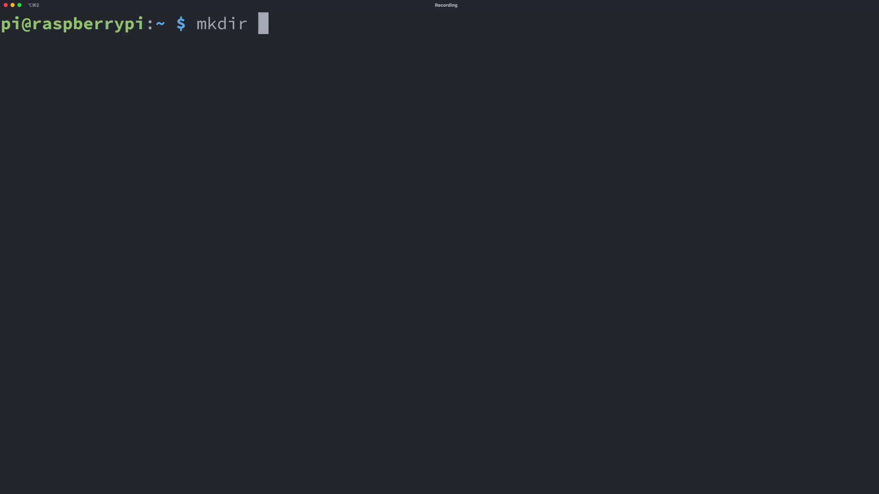
text(-p $HOME/doc)
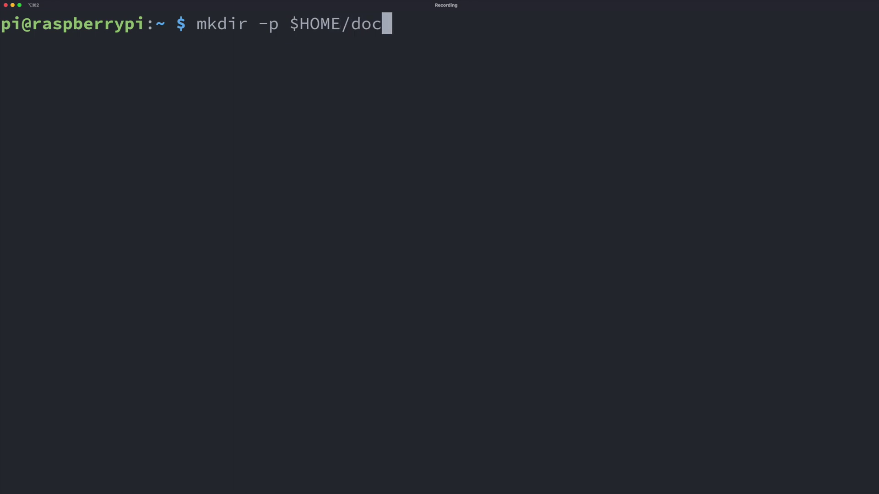
text(ker-data/)
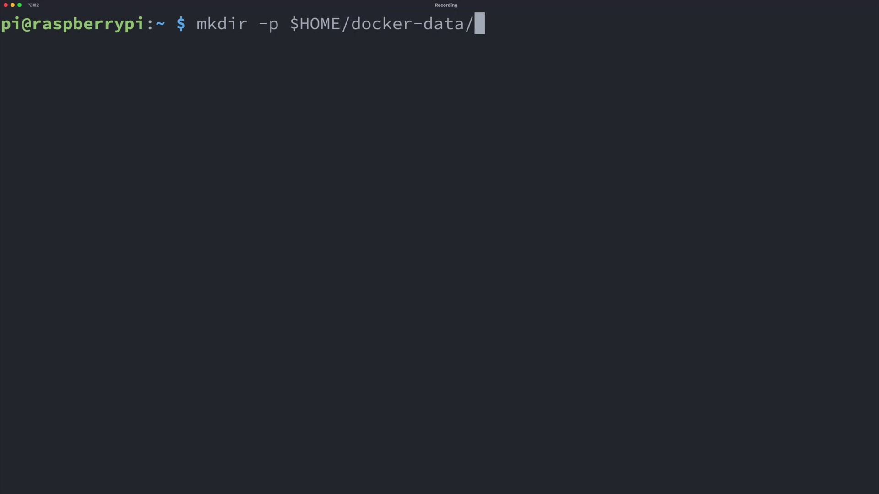
text(silverbullet)
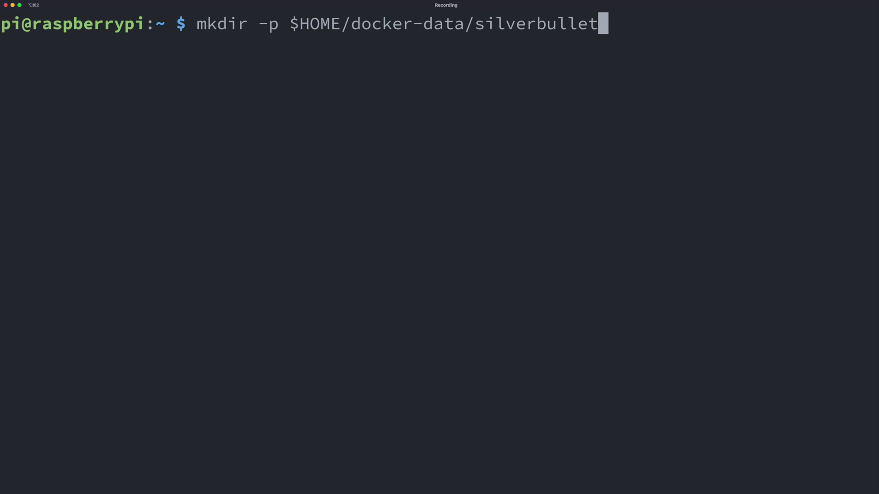
key(Return)
- Start SilverBullet with docker compose up -d from self-host/docker/silverbullet
text(cd self-host/)
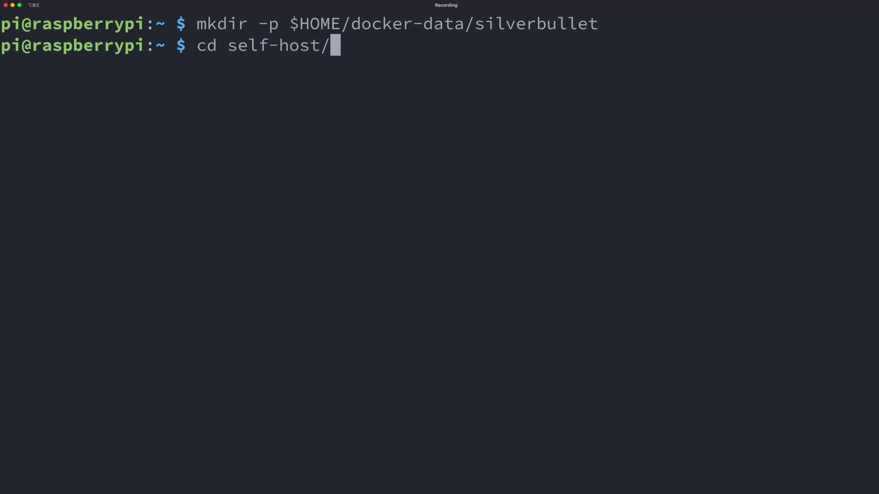
text(docker/silverbullet/)
key(Return)
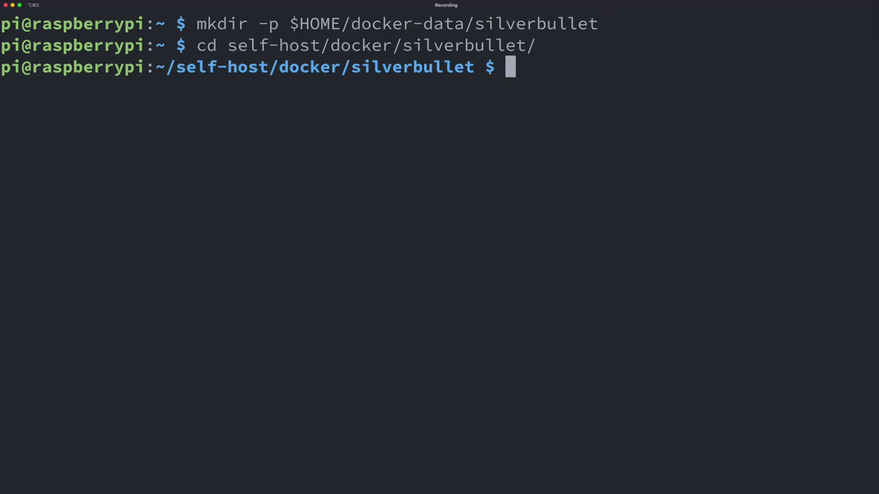
text(docker compose up -d)
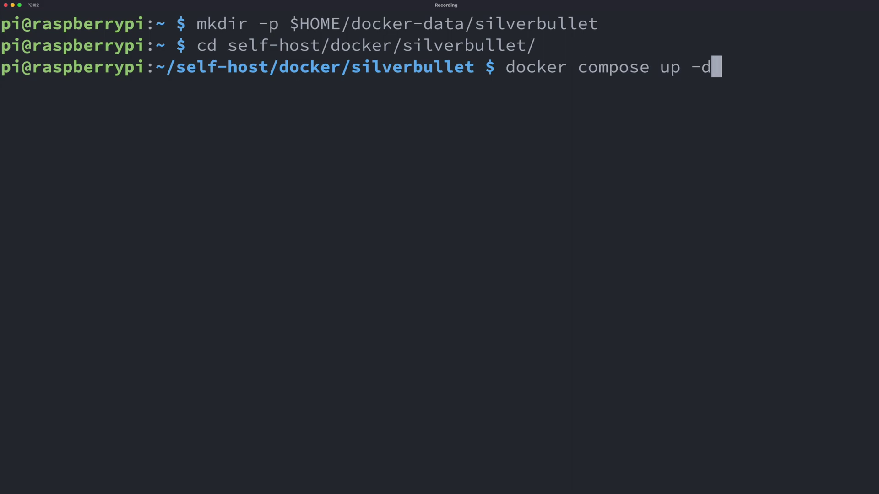
key(Return)
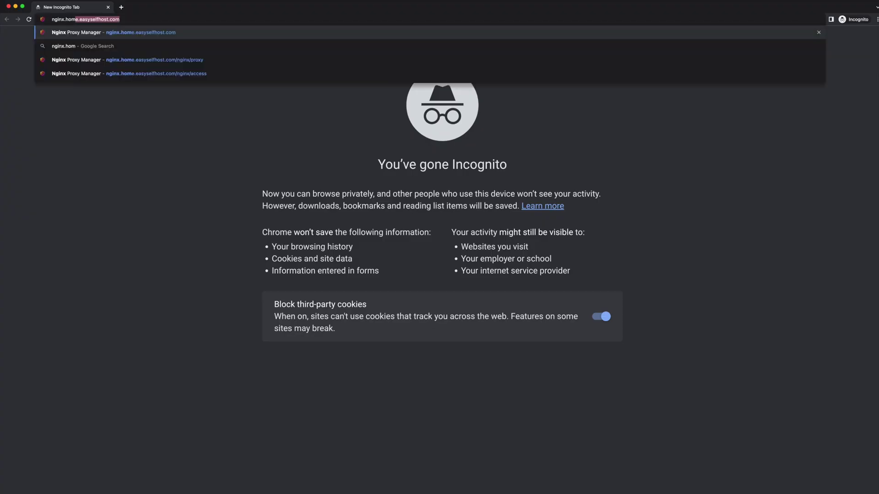
- Add a proxy host md.home.easyselfhost.com forwarding to silverbullet on port 3000
key(Return)
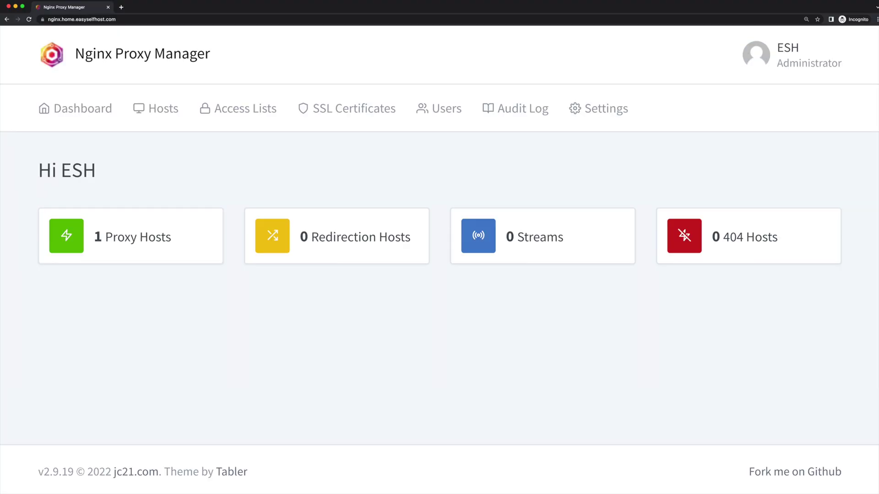
click(164, 242)
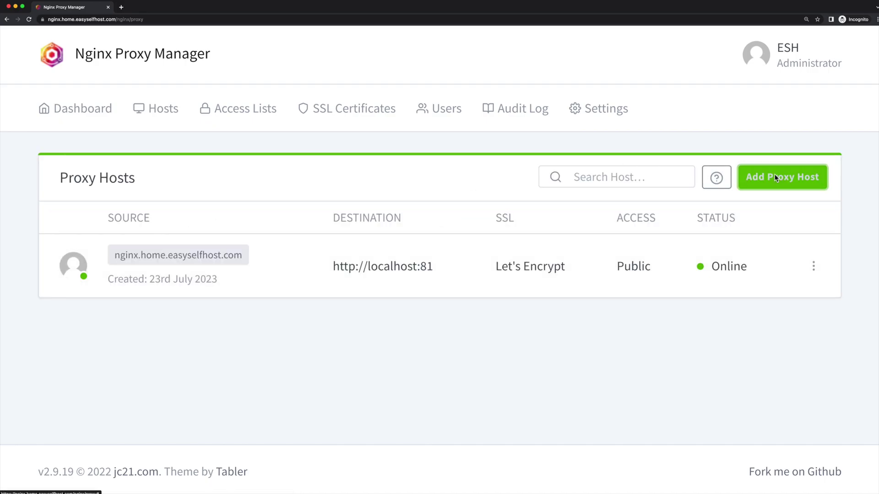
click(775, 176)
click(343, 201)
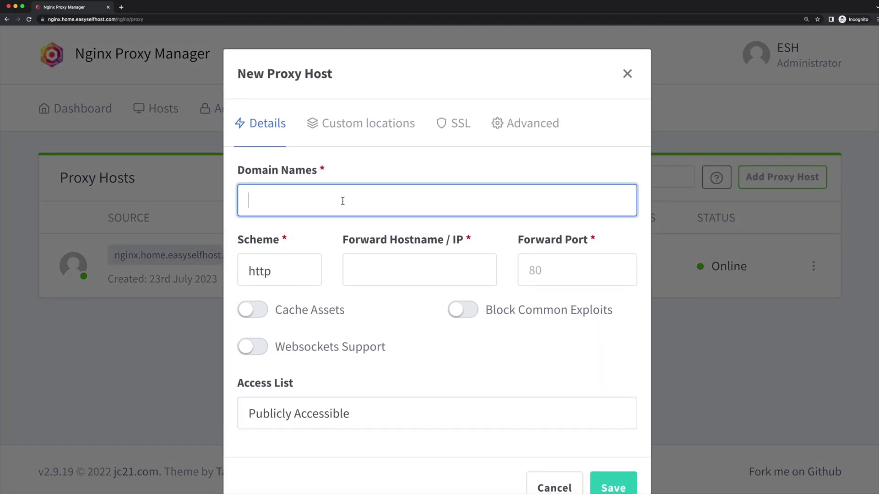
text(md.home.easysel)
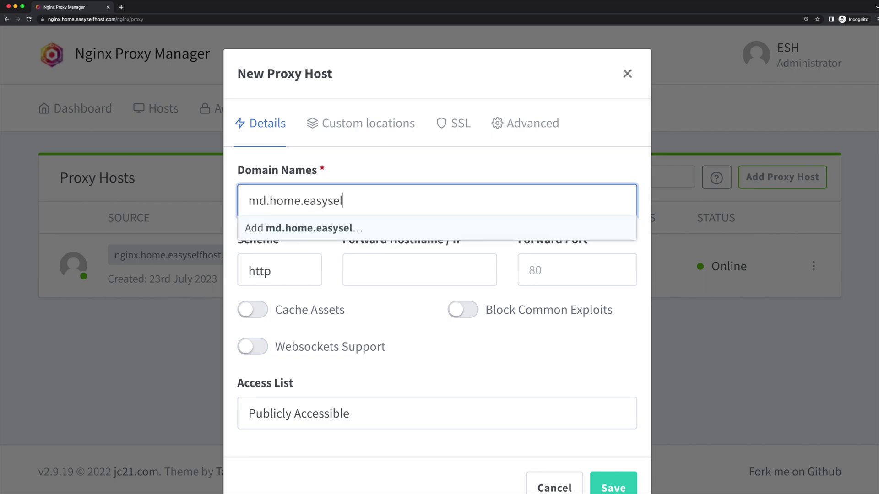
text(fhost.com)
click(313, 230)
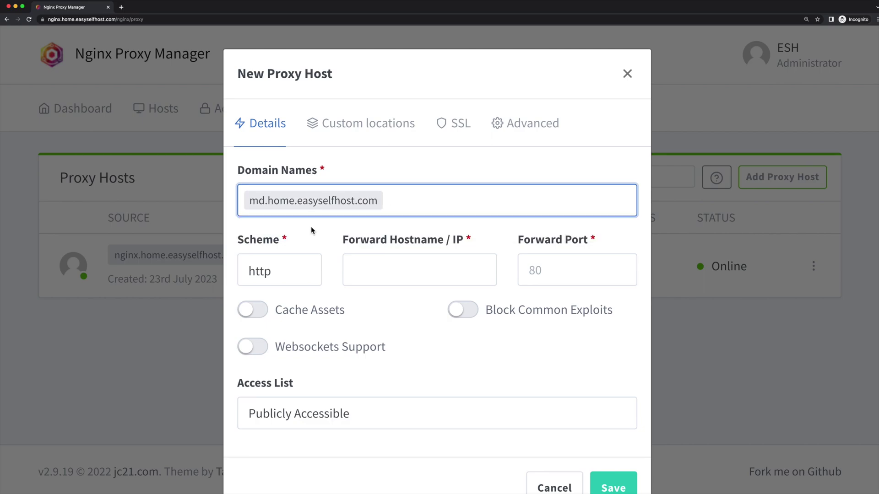
click(399, 268)
text(silverbullet)
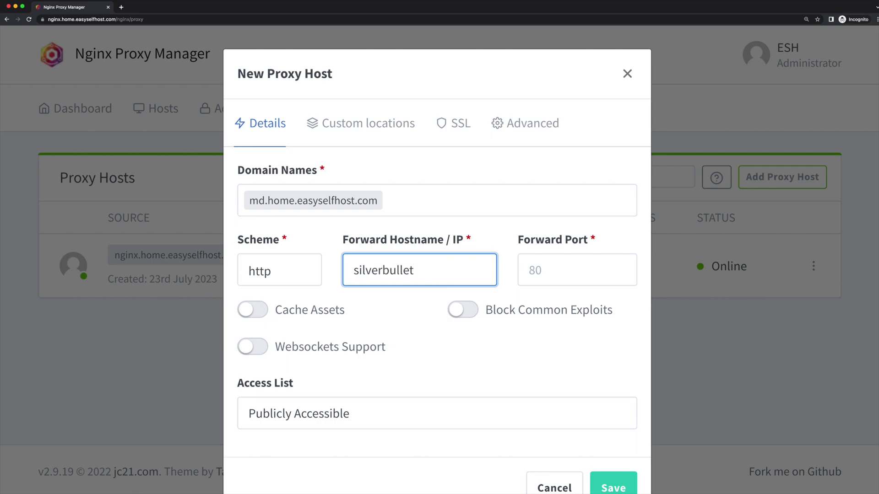
click(552, 273)
text(3000)
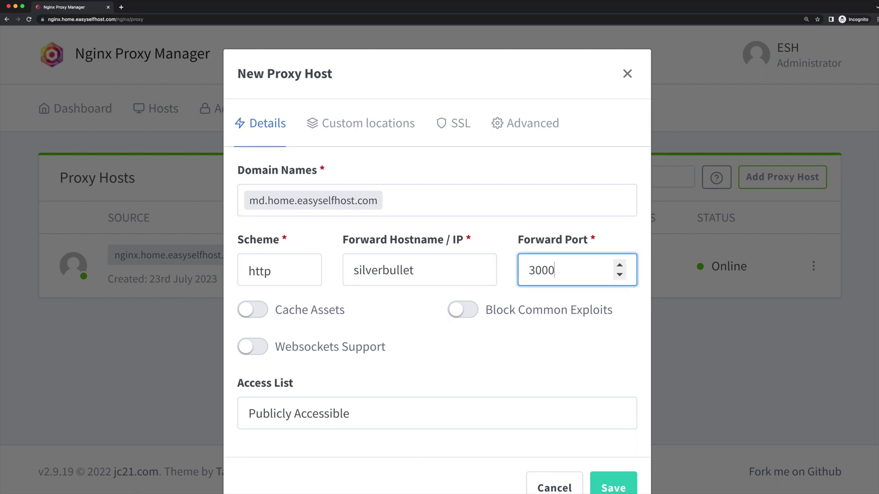
- Assign the *.home.easyselfhost.com certificate, enable Force SSL and HTTP/2, and save the host
click(452, 130)
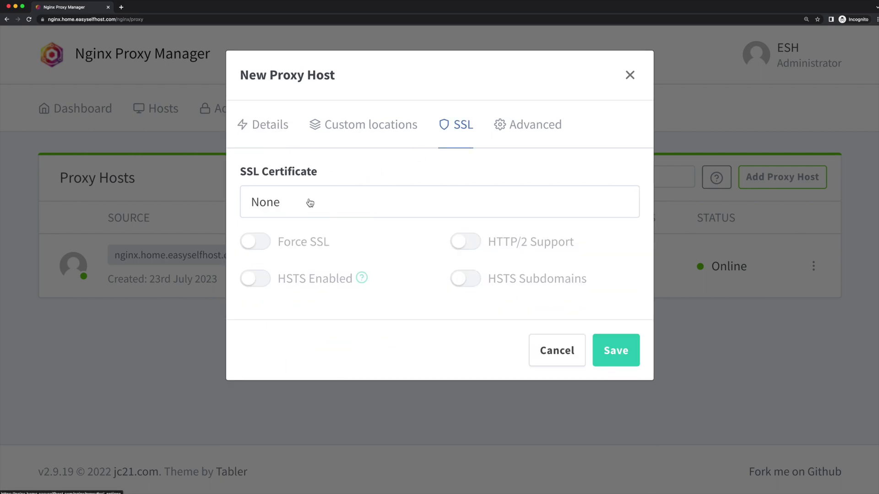
click(308, 202)
click(299, 320)
click(267, 246)
click(464, 241)
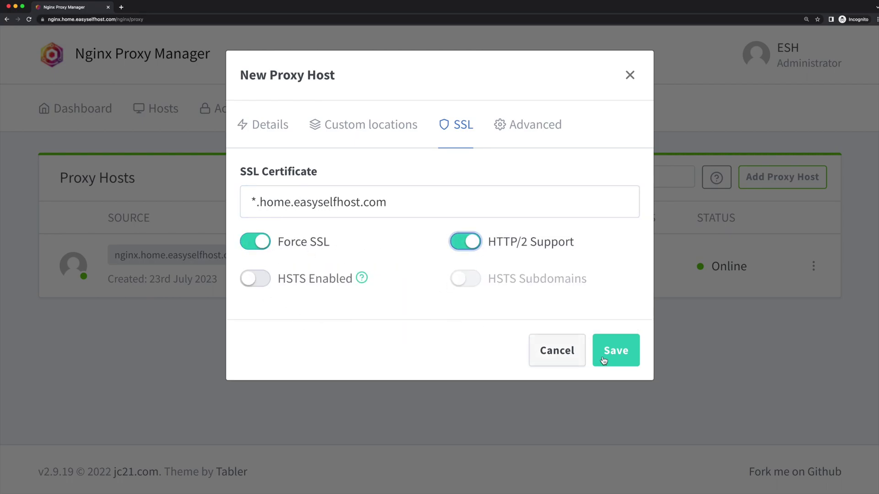
click(623, 354)
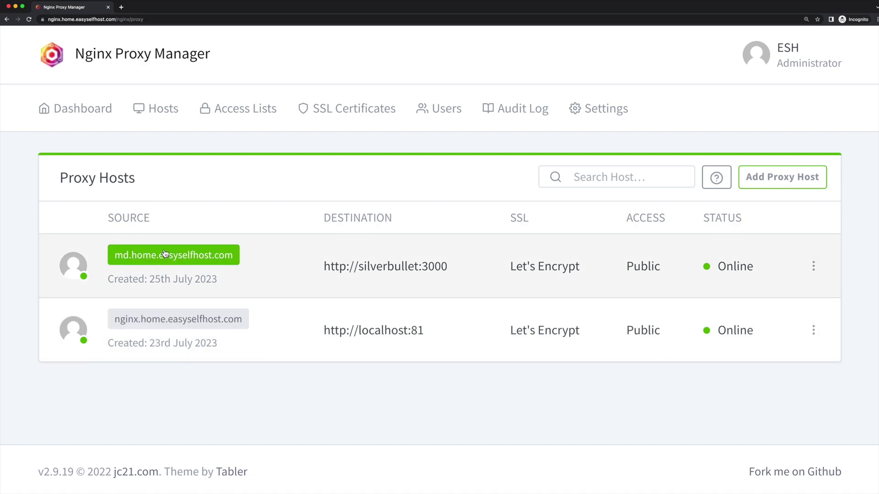
- On md.home.easyselfhost.com, create 'New Page' with a Header and 'This is a new document.' and save it
click(164, 257)
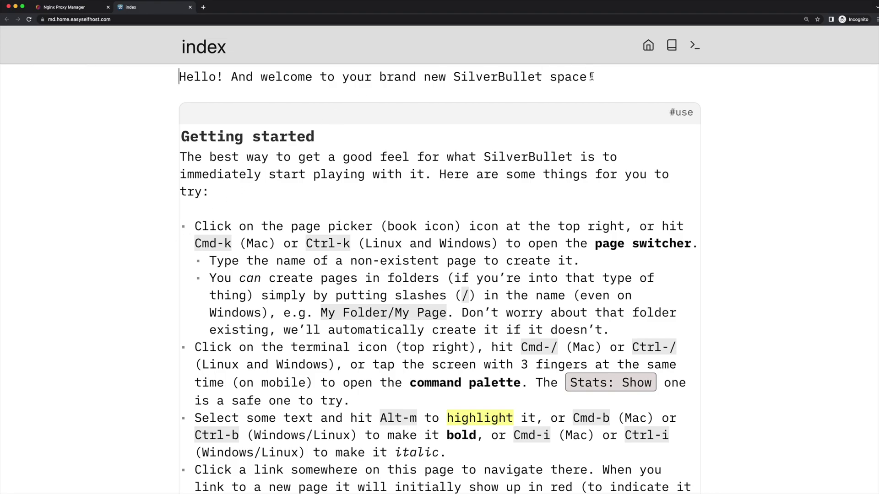
click(676, 48)
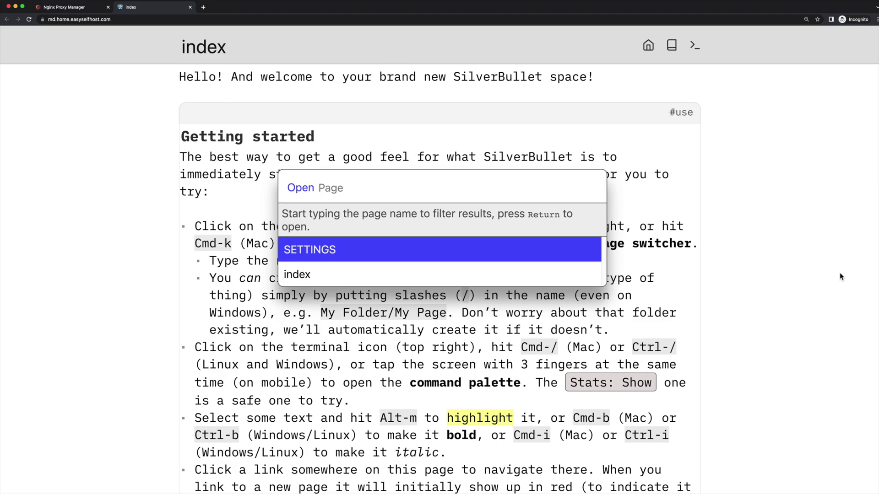
text(New Page)
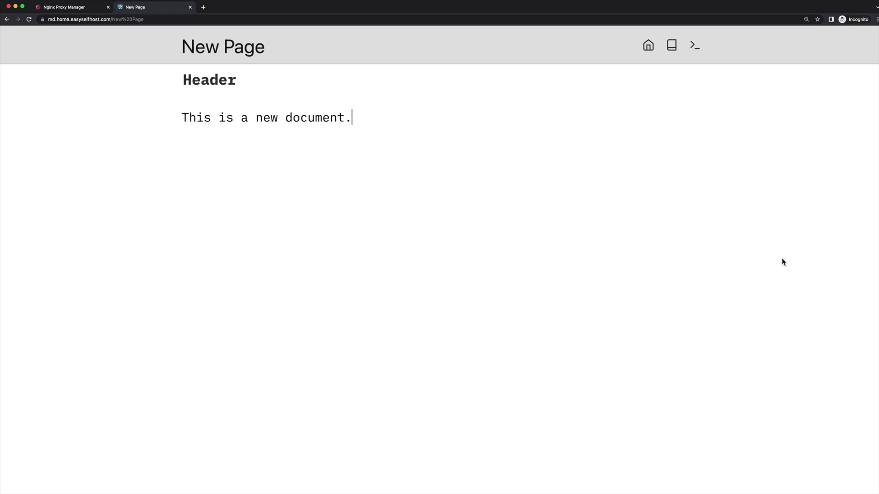
key(super+s)
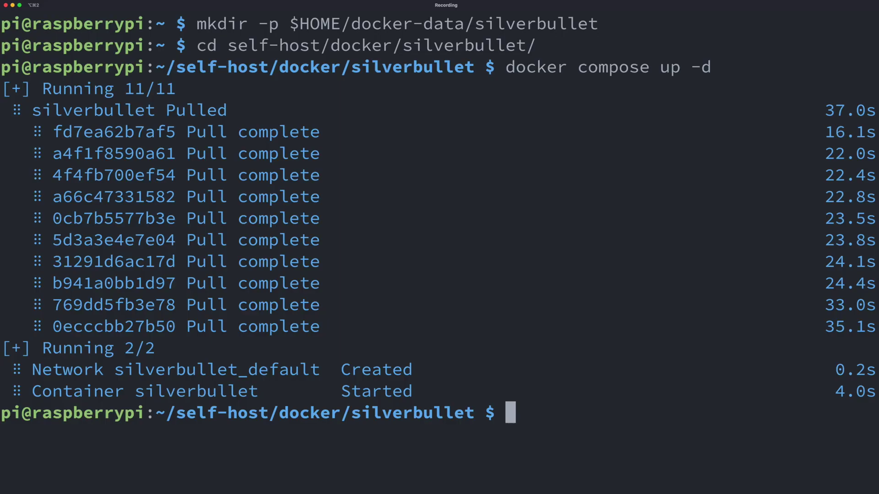
- In ~/docker-data/silverbullet, list the files and print the contents of New Page.md
key(ctrl+l)
text(cd ~/docker-)
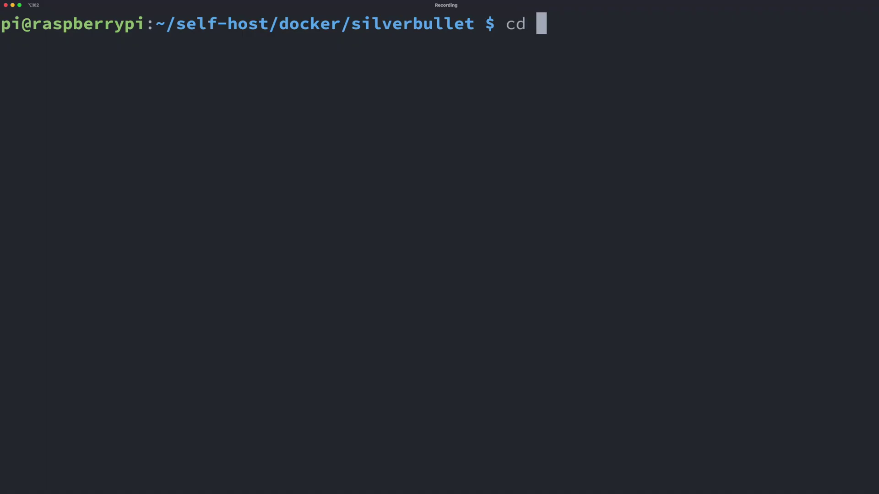
text(data/silverbullet/)
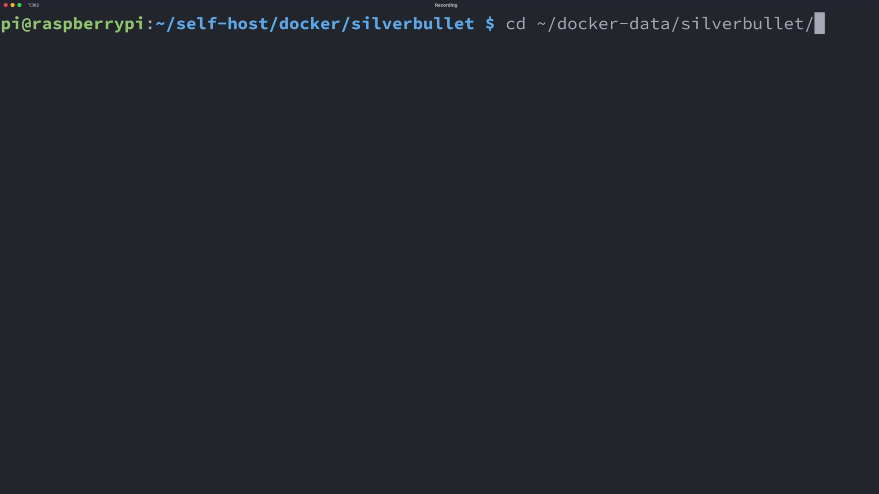
key(Return)
text(ls)
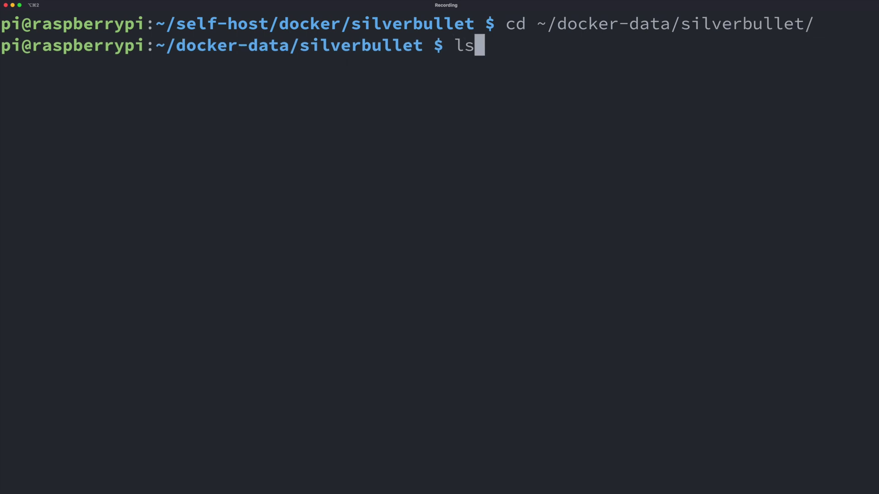
key(Return)
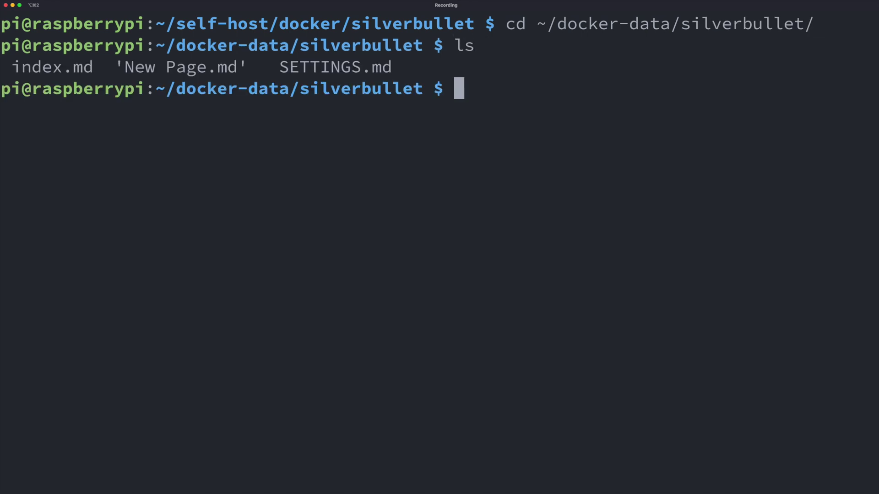
text(cat New)
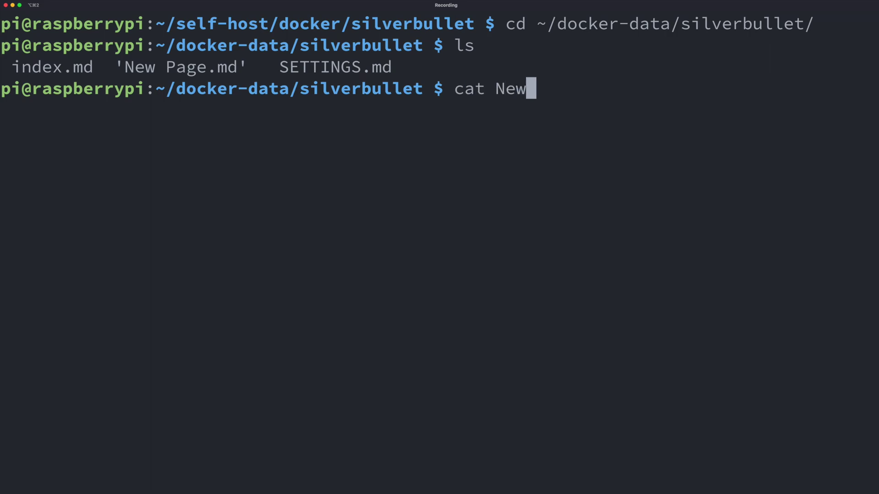
key(Tab)
key(Return)
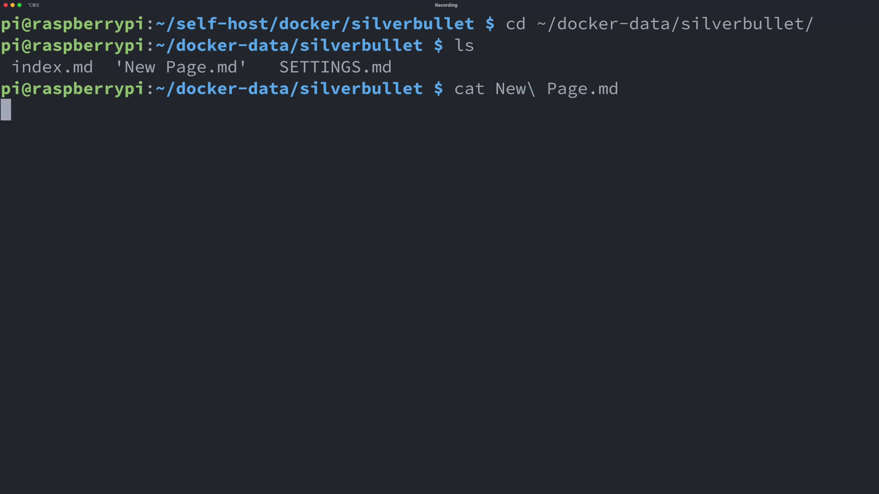
key(Return)
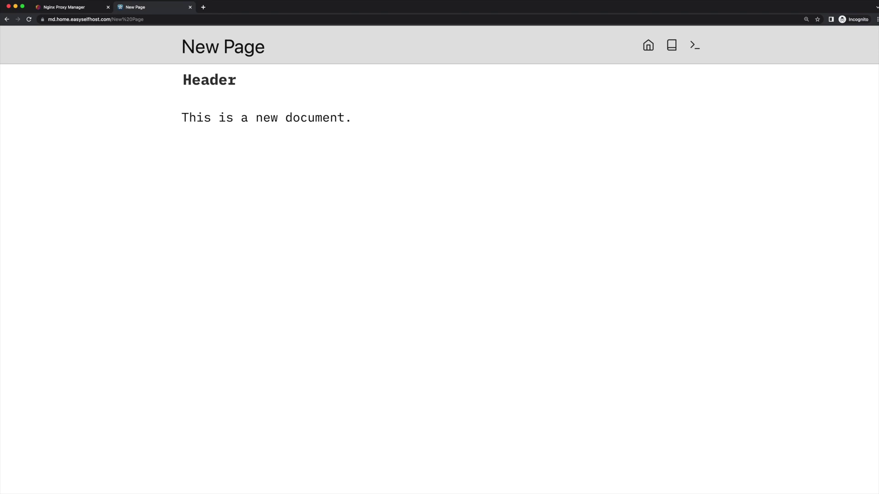
- Include the A Poem page with /include and render it with Directives: Update
text(/inc)
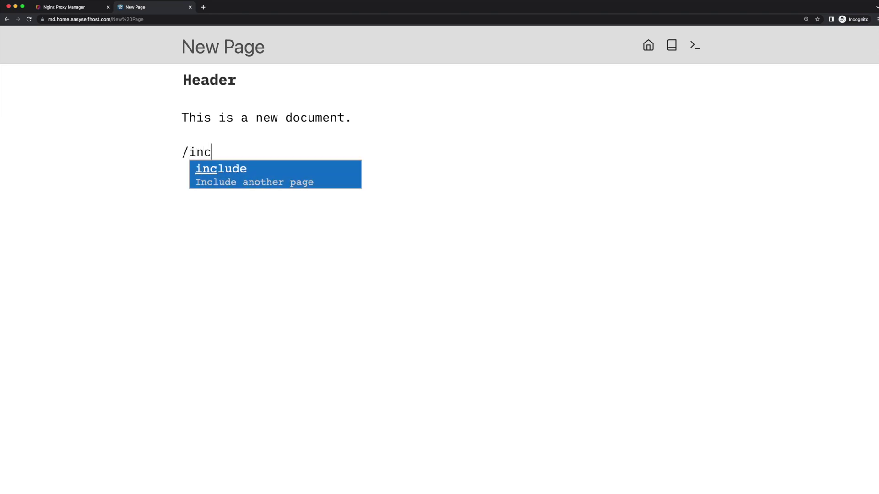
key(Return)
text(A)
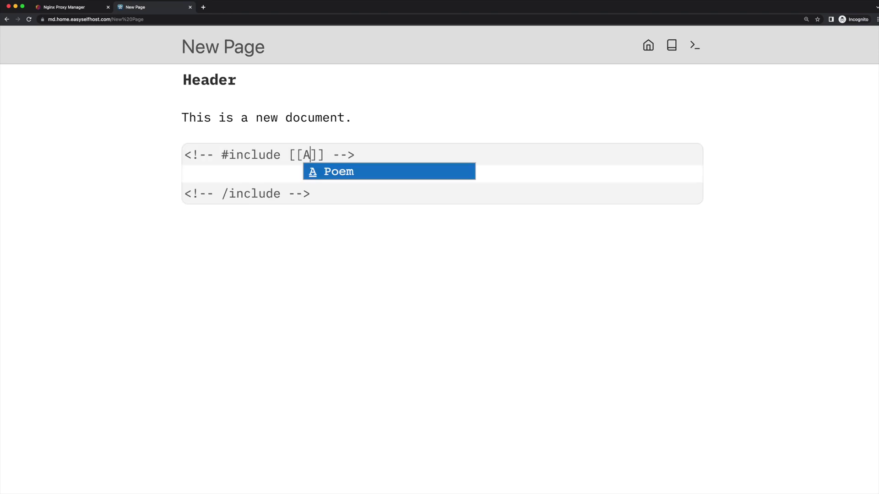
key(Return)
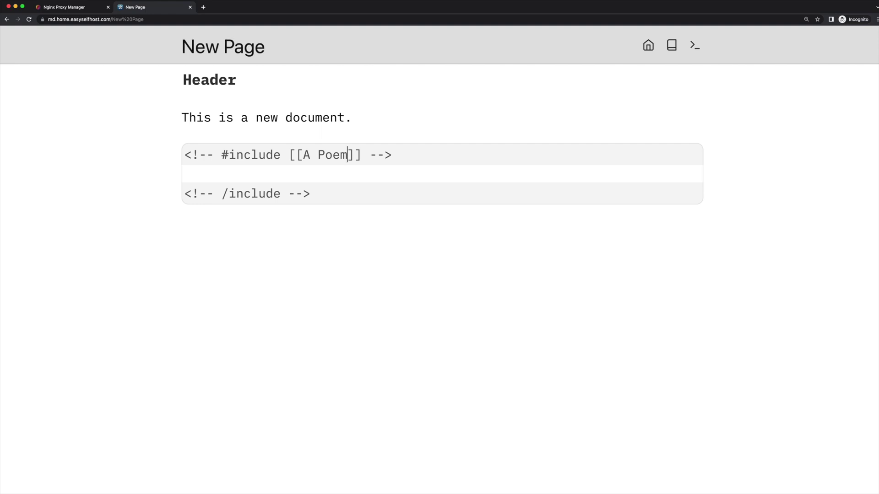
key(super+slash)
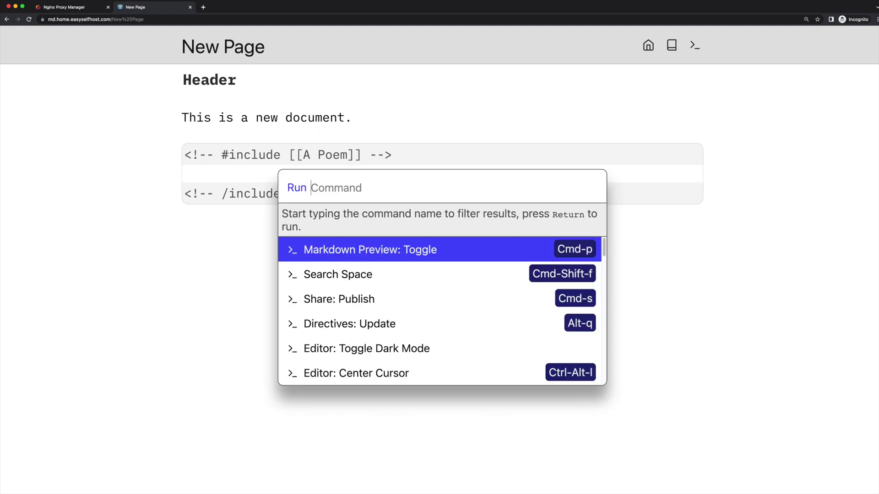
text(direc)
key(Return)
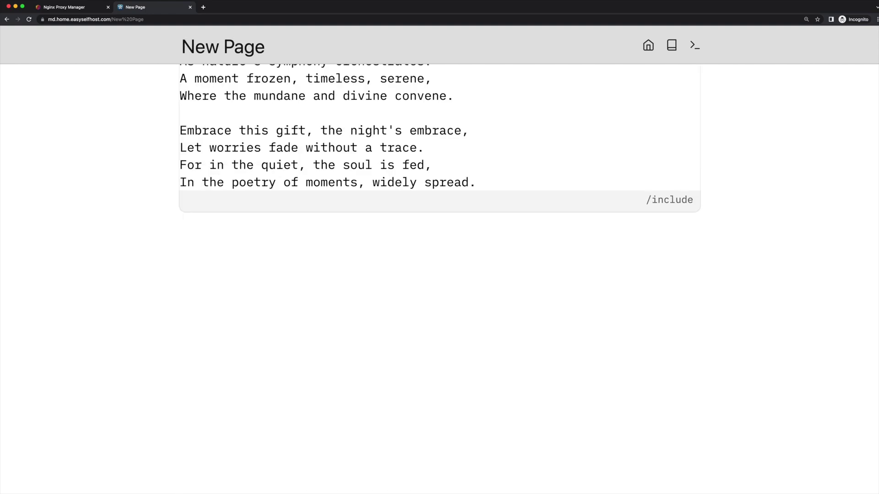
- Add a query 'task where page = "Some Tasks"' and run Directives: Update to fill the table
text(/qu)
key(Return)
text(ta -->)
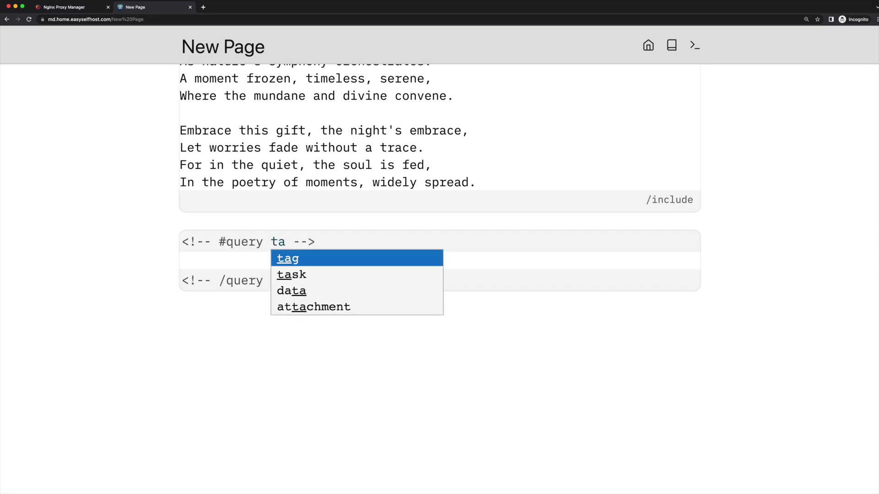
key(Down)
key(Return)
text(w)
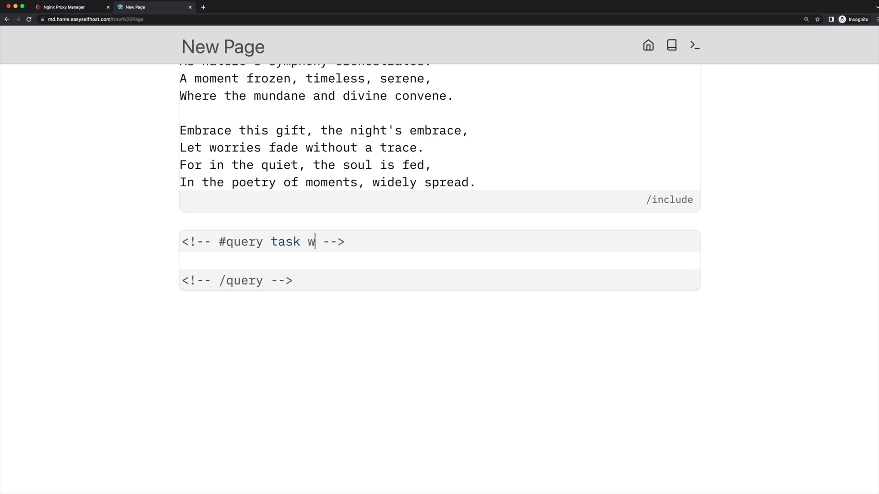
text(here page = "S)
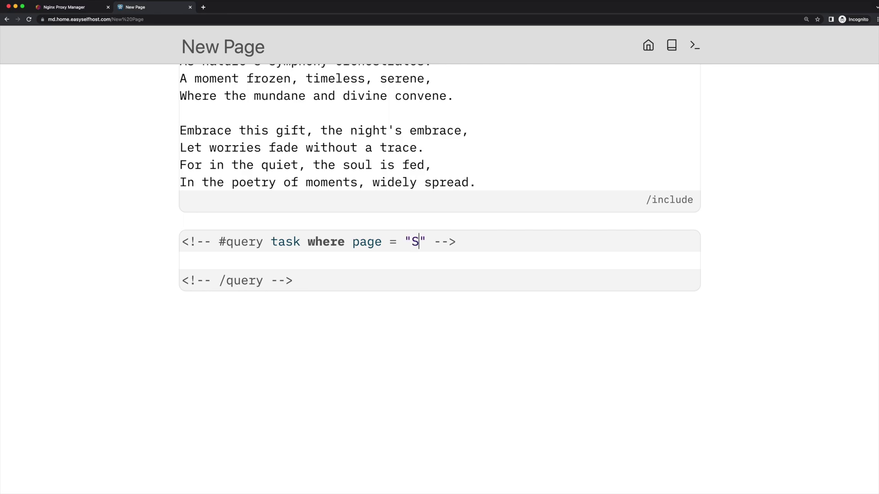
text(ome Tasks)
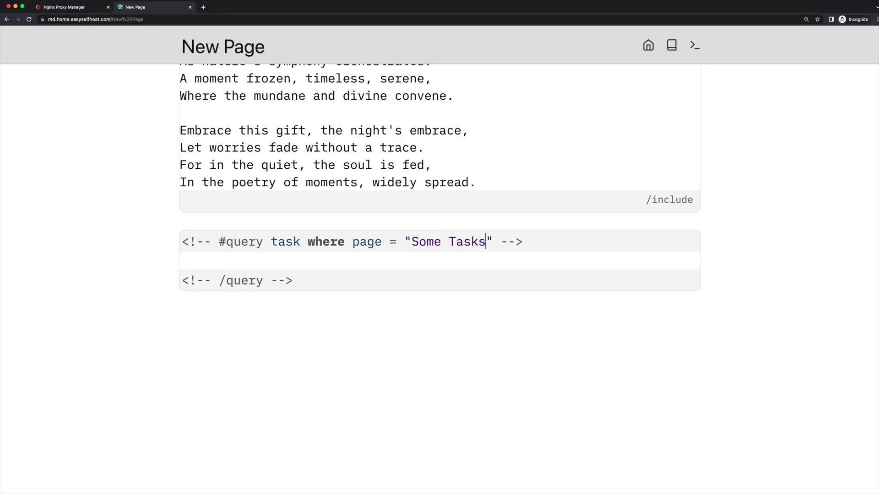
key(super+slash)
key(Return)
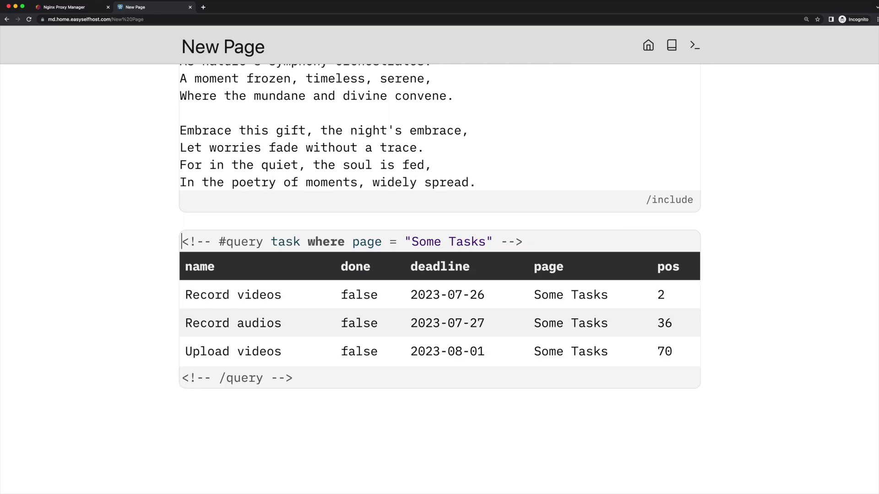
- Create and open a new page named PLUGS
scroll(440, 247, up, 2)
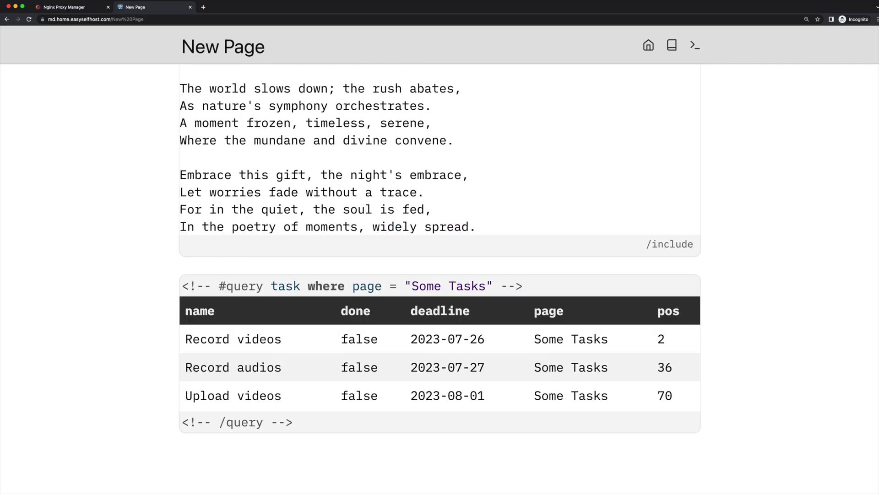
key(super+k)
text(PLUGS)
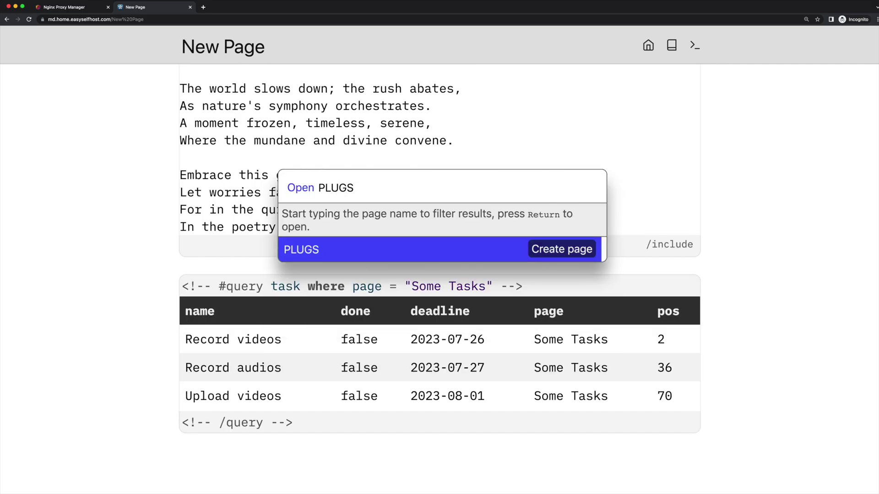
key(Return)
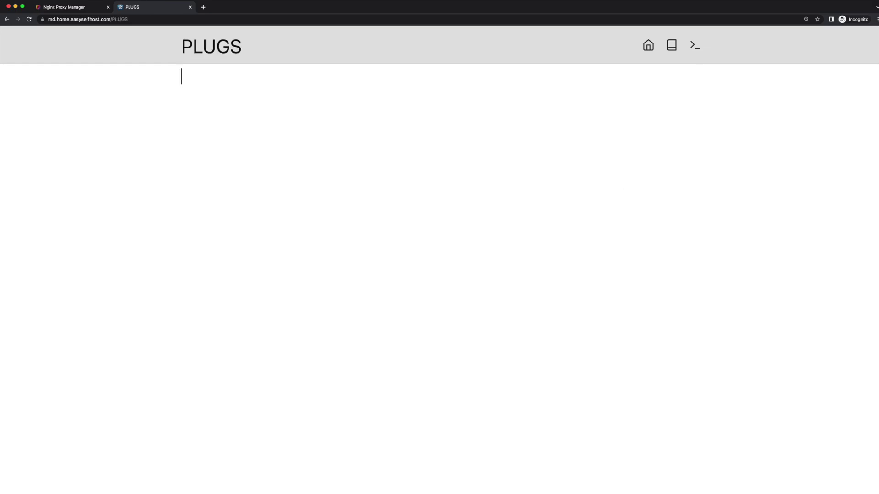
- Add a ```yaml code block listing the pasted silverbullet-mermaid plug URL as a '-' item
text(```yaml)
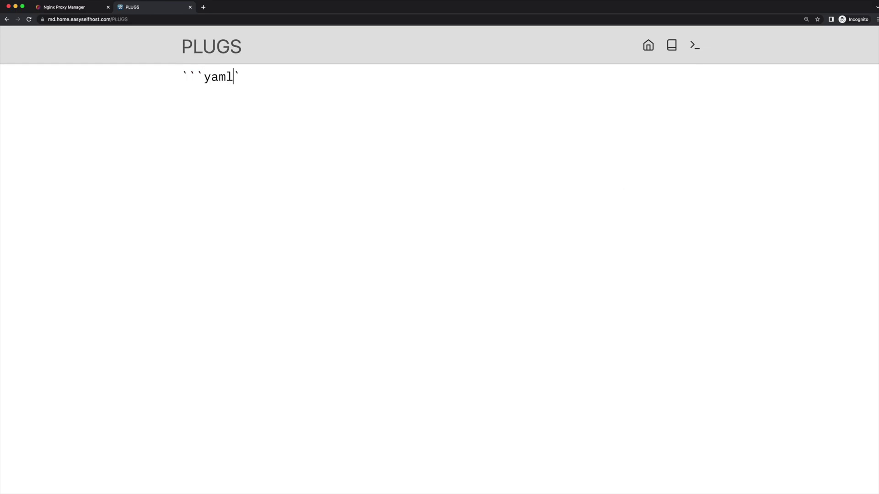
key(Return)
text(```)
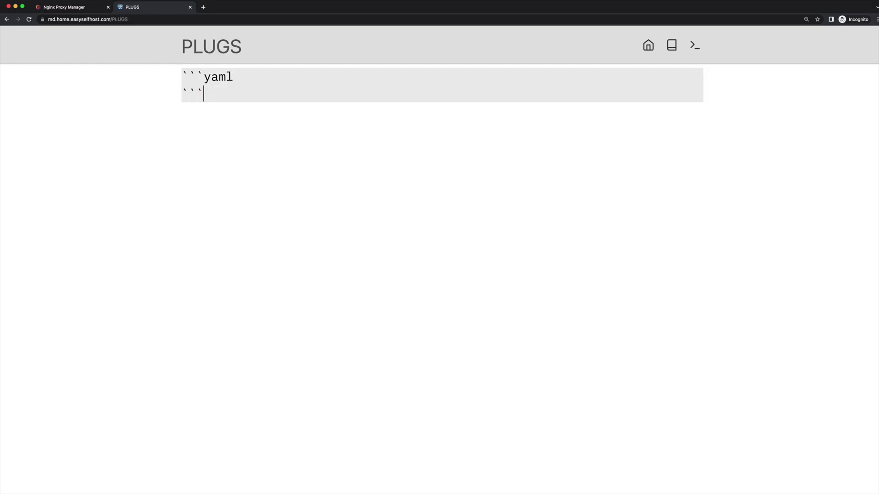
key(Up)
key(End)
key(Return)
text(-)
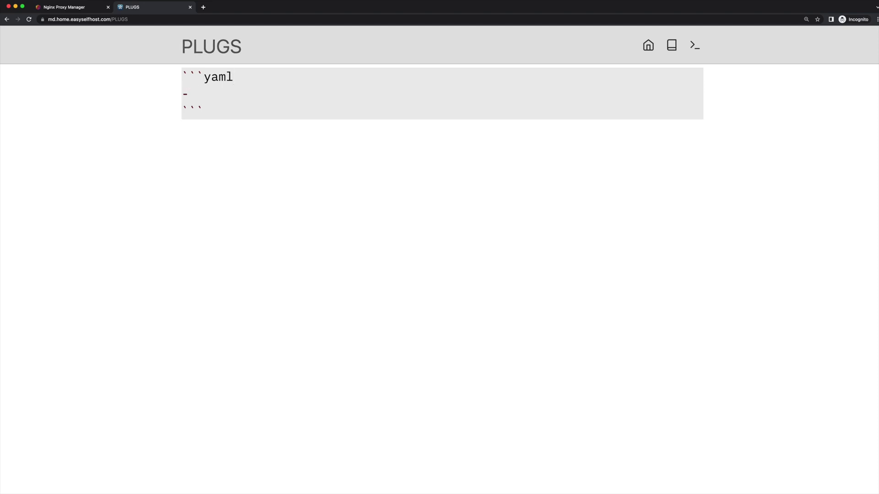
text(- github:silverbulletmd/silverbullet-mermaid/mermaid.plug.js)
click(197, 94)
key(BackSpace)
key(BackSpace)
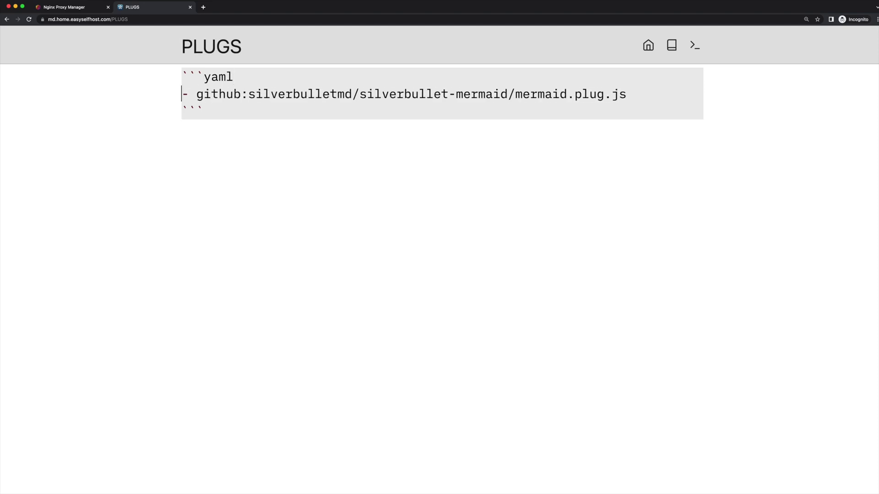
key(Down)
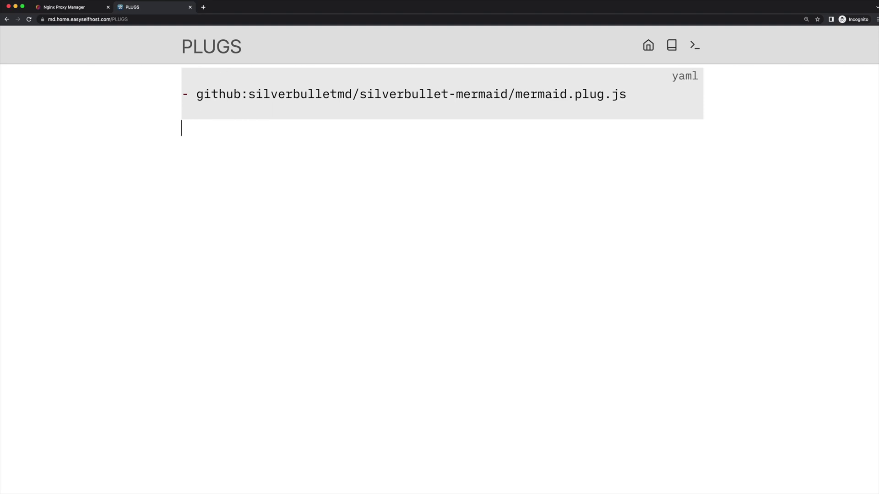
- Run Plugs: Update to install the mermaid plug
key(super+slash)
text(PLug)
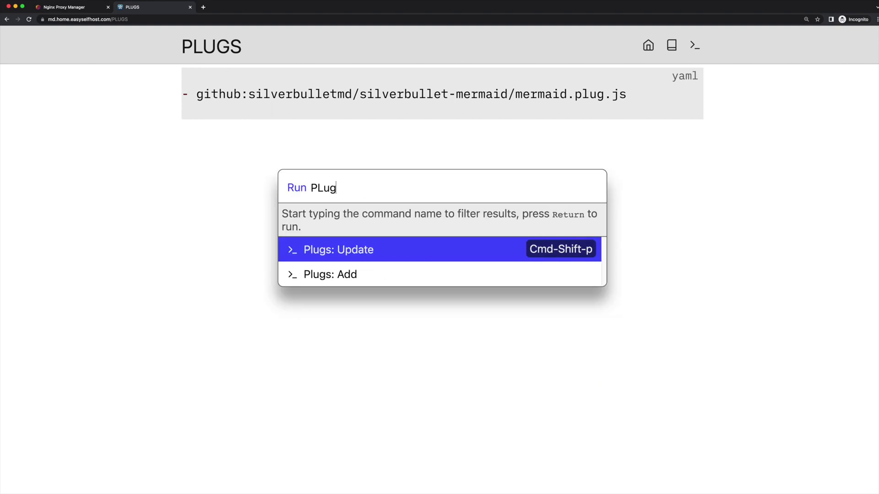
key(Return)
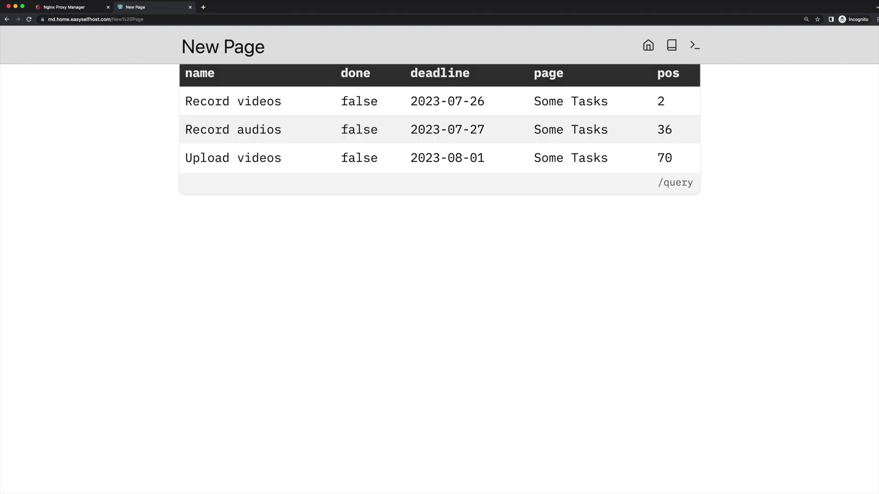
- Below the task table, add a ```mermaid block with the pasted flowchart LR code so it renders
click(187, 220)
text(```merma)
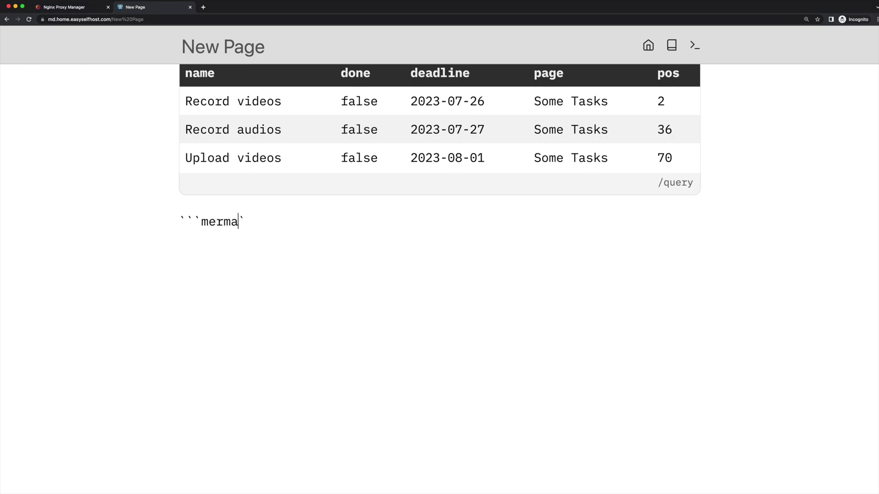
text(id)
key(Return)
text(flowchart LR  A[Hard] -->|Text| B(Round) B --> C{Decision} C -->|One| D[Result 1] C -->|Two| E[Result 2])
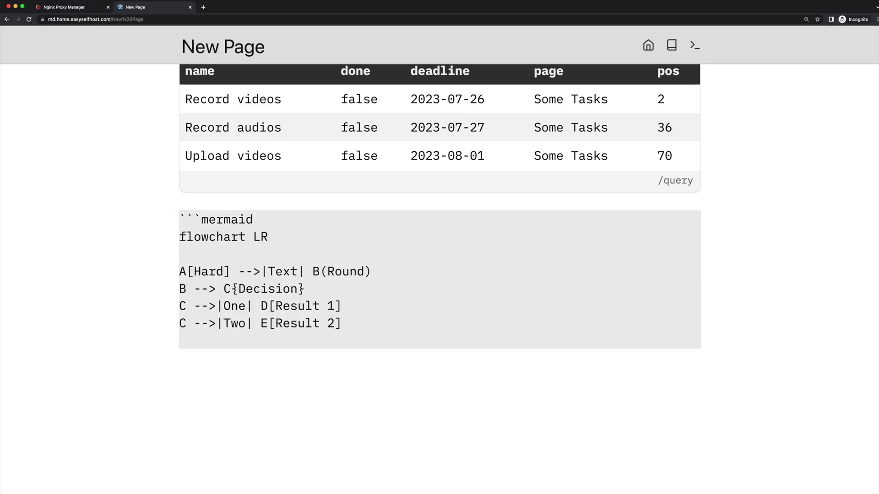
text(`)
key(Return)
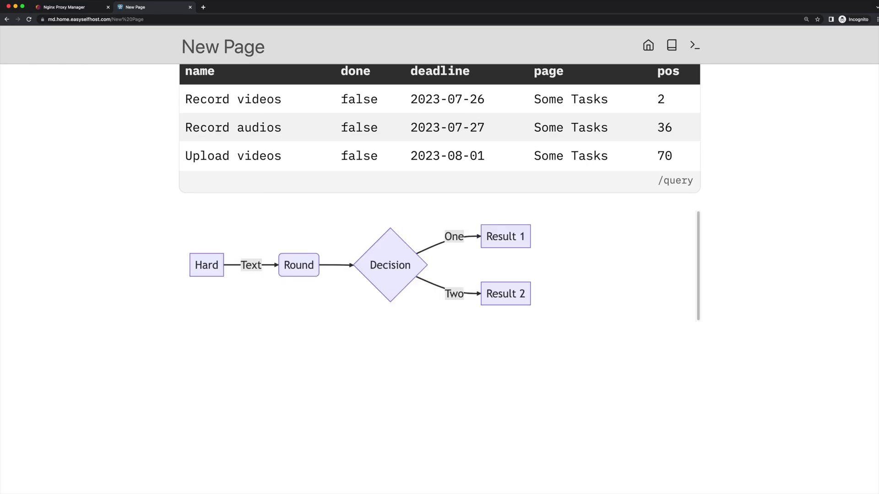
key(Up)
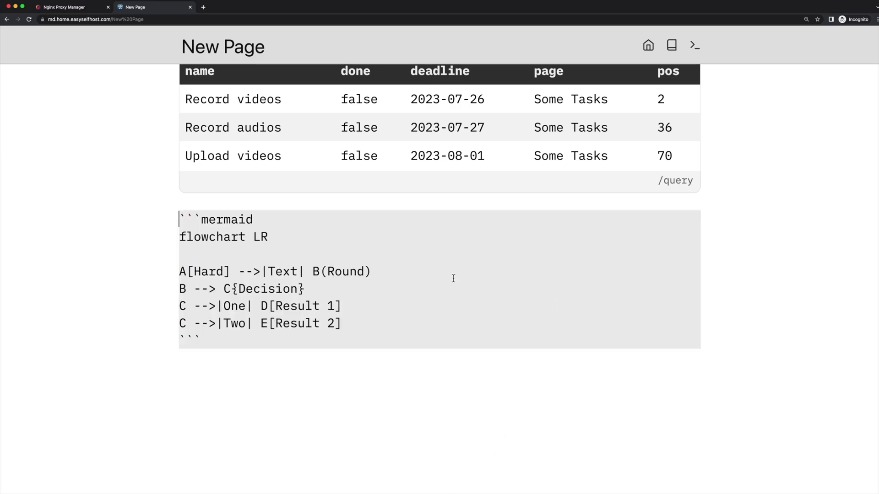
key(Down)
click(297, 252)
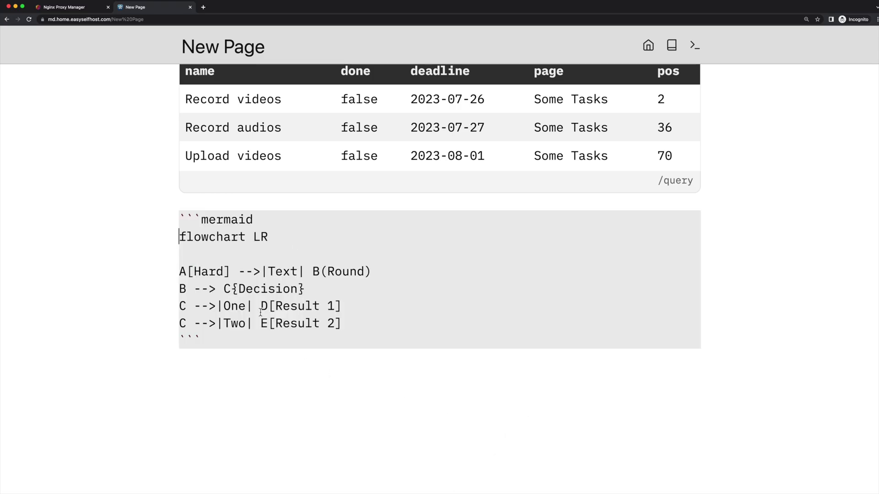
- Return the Mermaid flowchart from its source back to the rendered diagram
click(239, 371)
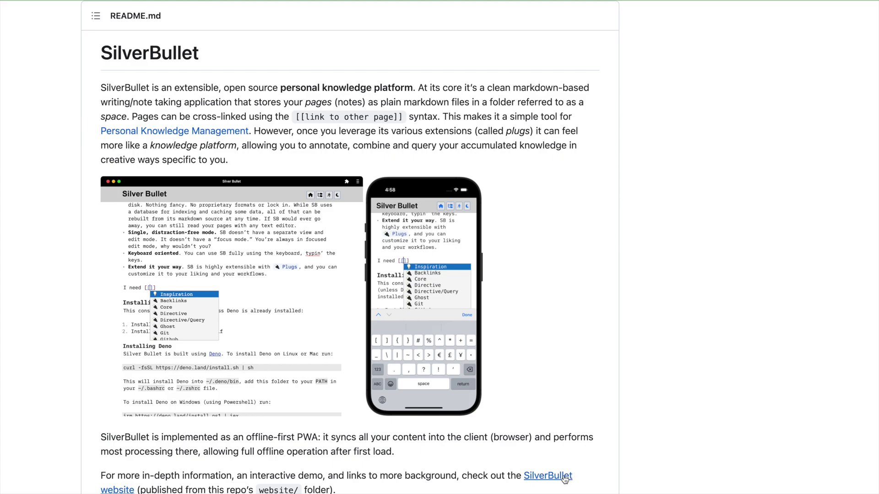